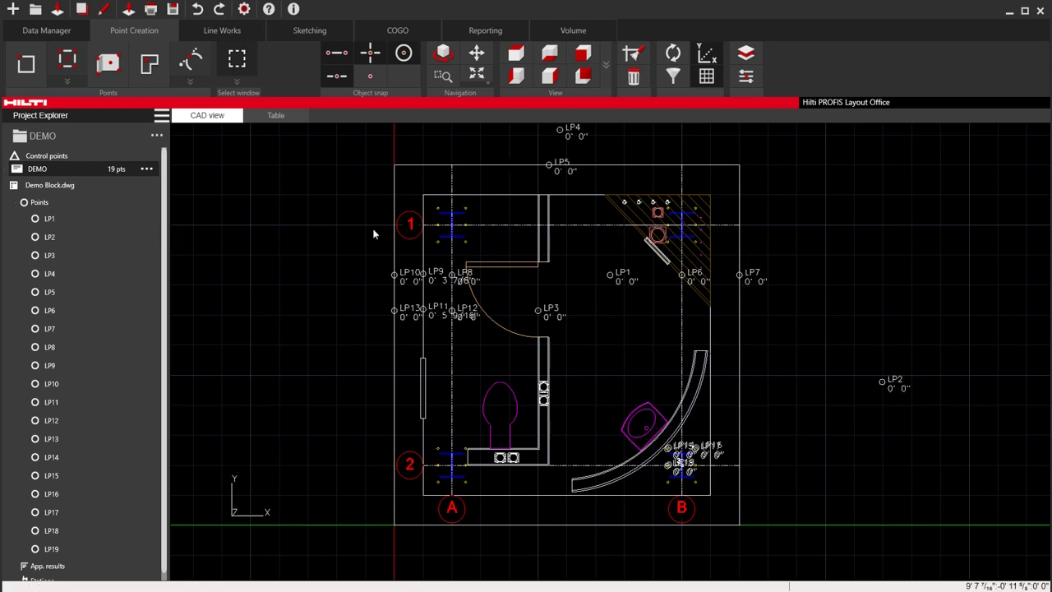
# - Rename layout point LP11 as Edit in the point table
pyautogui.scroll(-3, 650, 299)
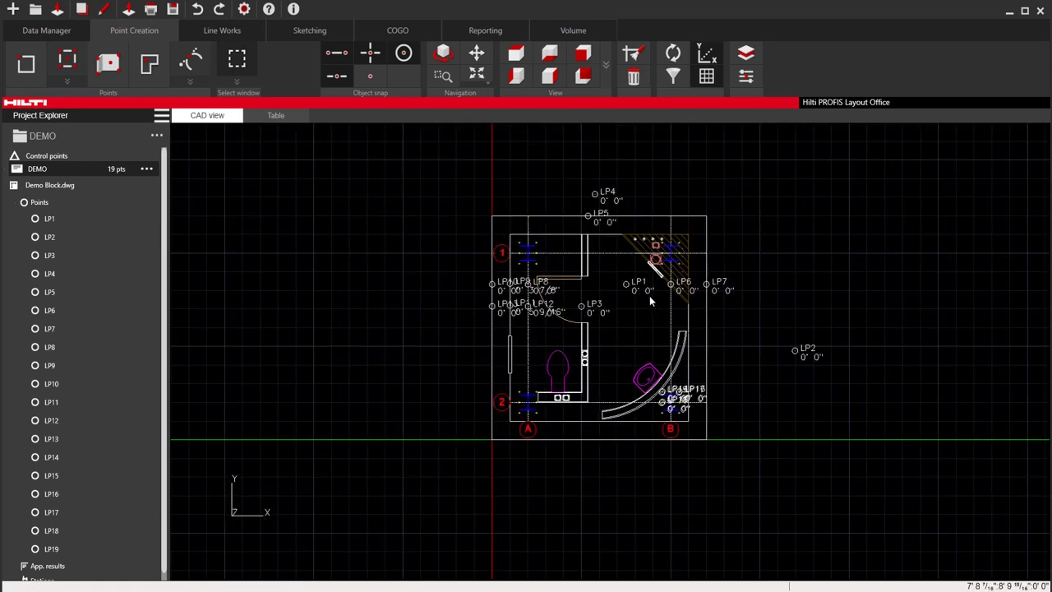
pyautogui.moveTo(634, 331); pyautogui.dragTo(550, 348, button='middle')
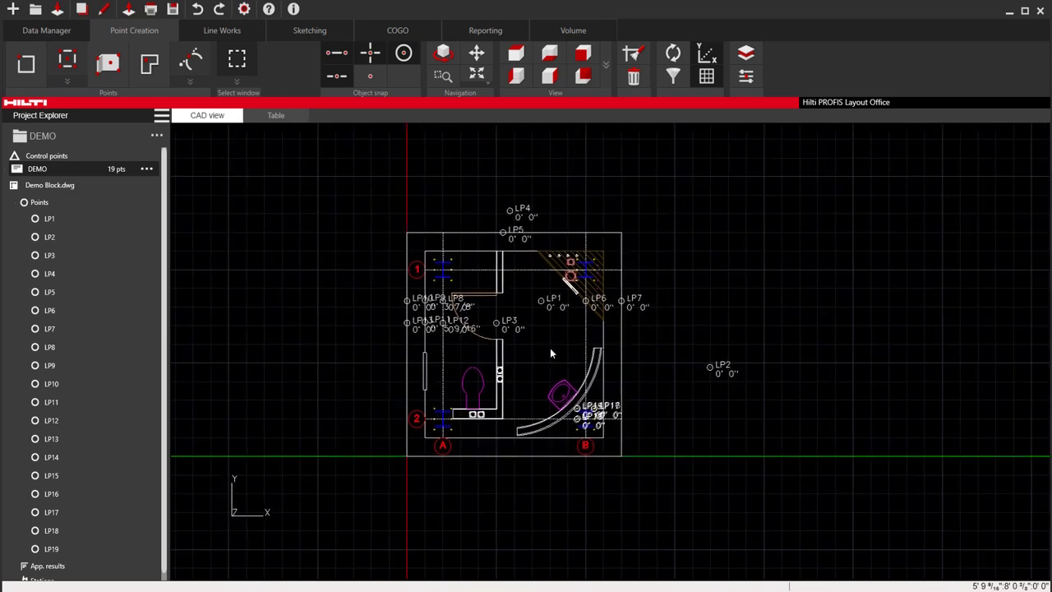
pyautogui.click(275, 115)
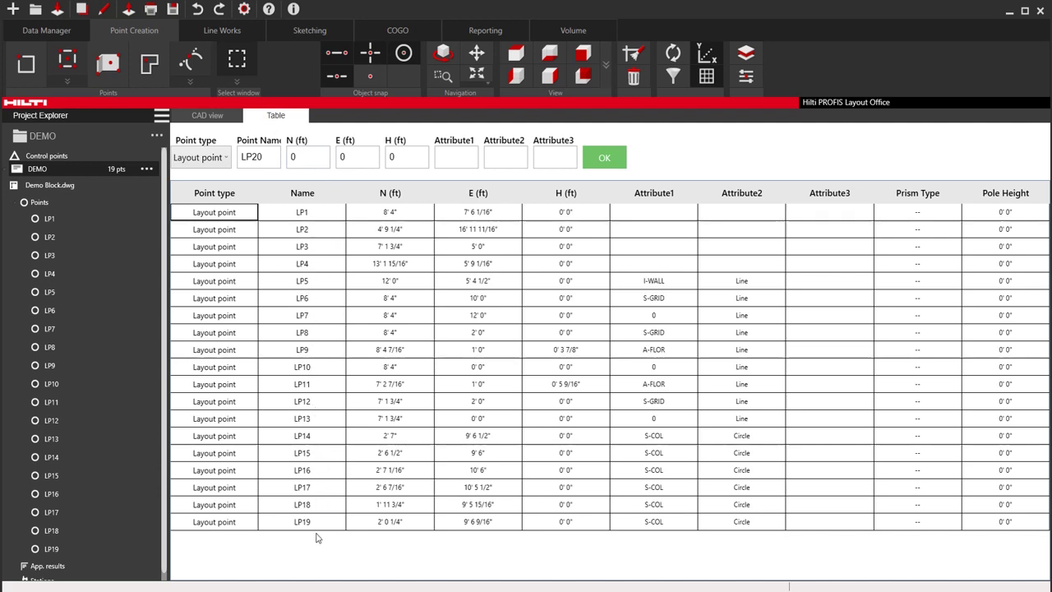
pyautogui.doubleClick(304, 384)
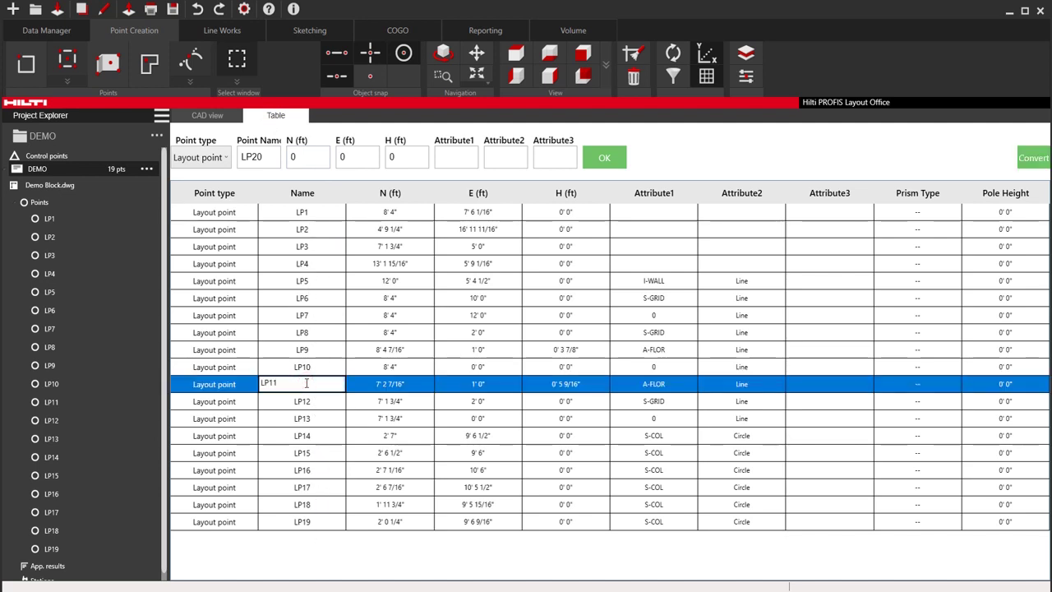
pyautogui.doubleClick(291, 382)
pyautogui.write('Edit')
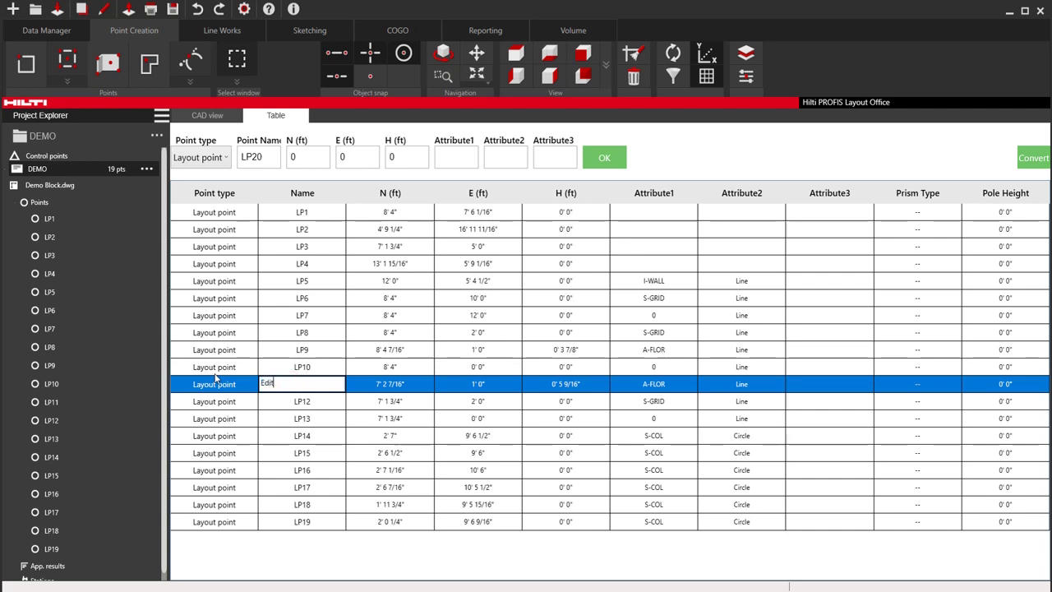
pyautogui.press('Return')
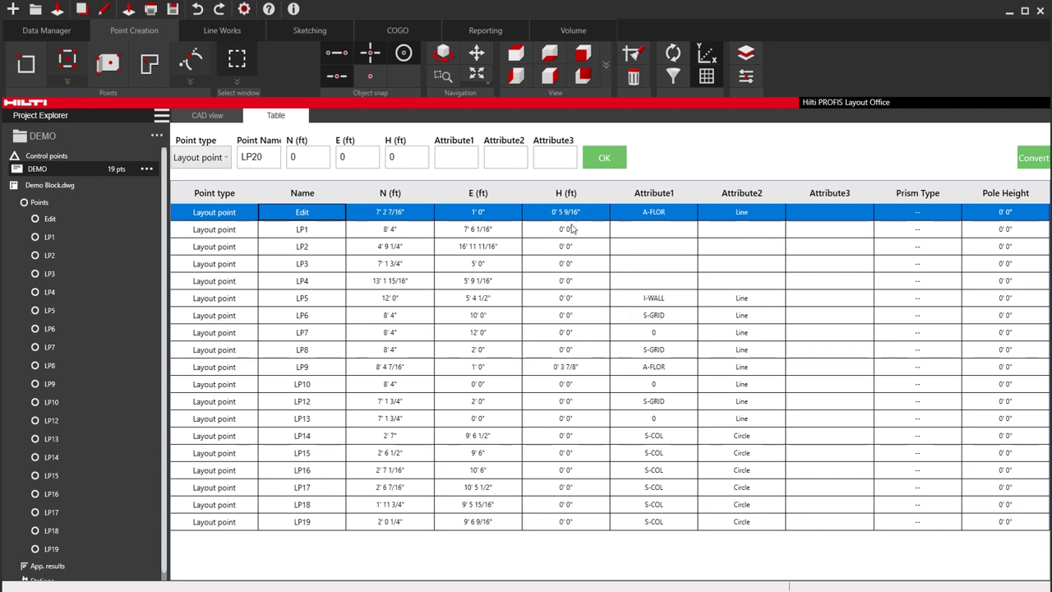
# - Set the height of layout points LP3 through LP15 to 10 ft in one batch update
pyautogui.click(490, 263)
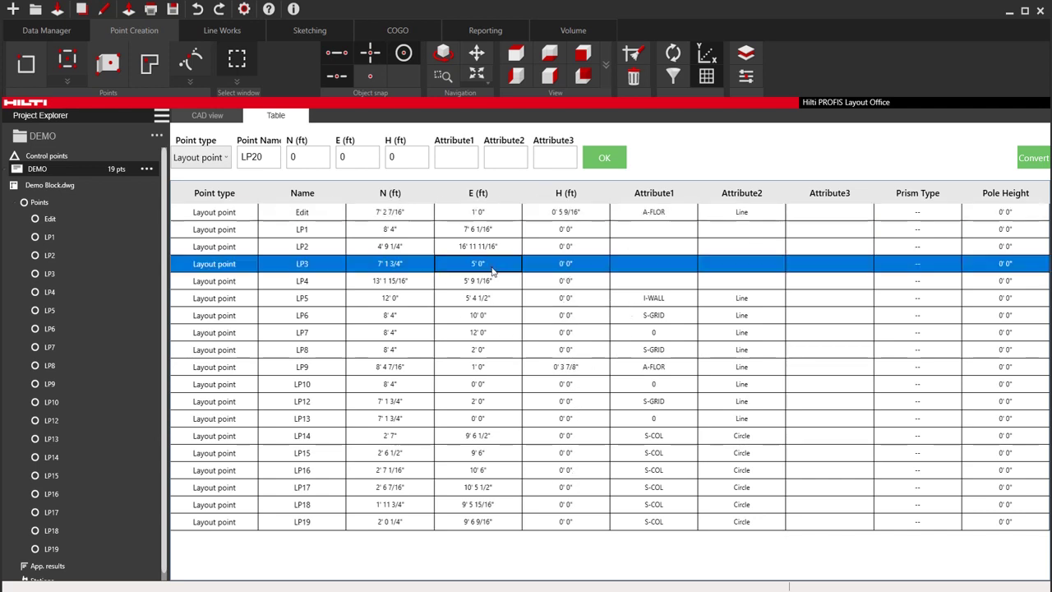
pyautogui.keyDown('shift'); pyautogui.click(486, 450); pyautogui.keyUp('shift')
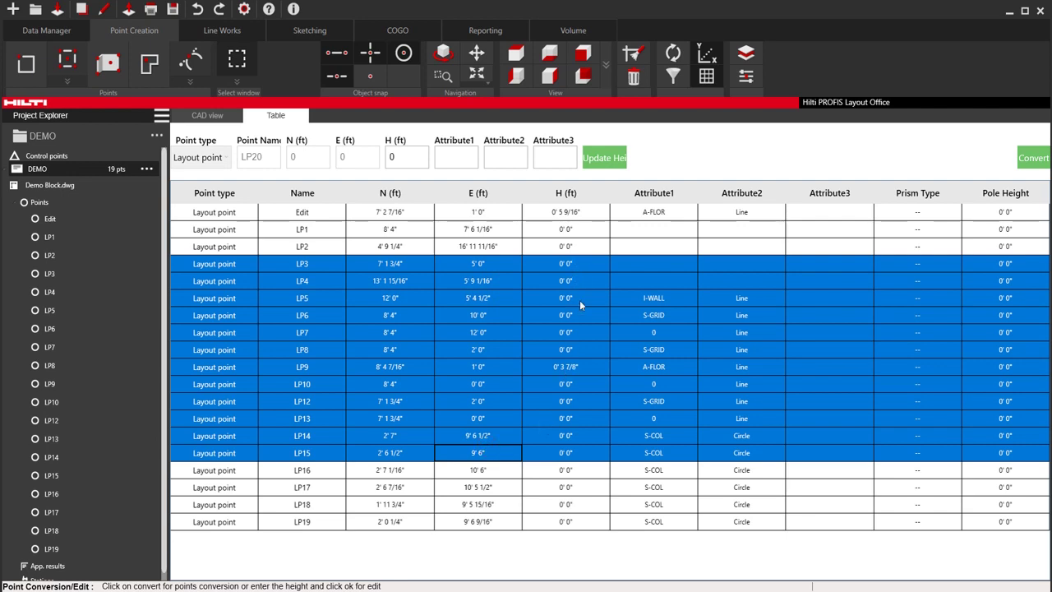
pyautogui.click(390, 158)
pyautogui.write('10')
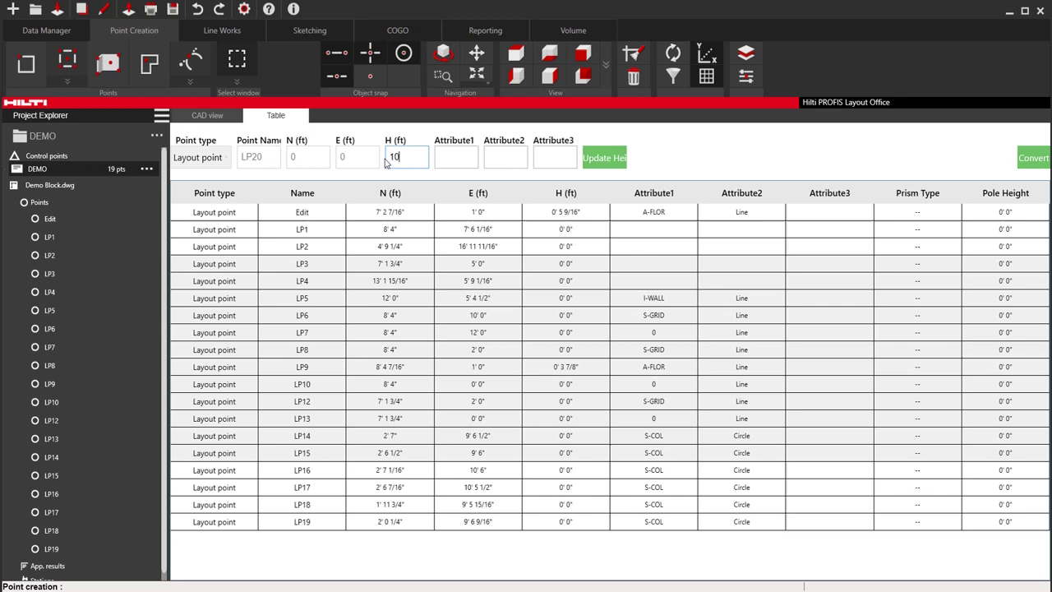
pyautogui.click(616, 162)
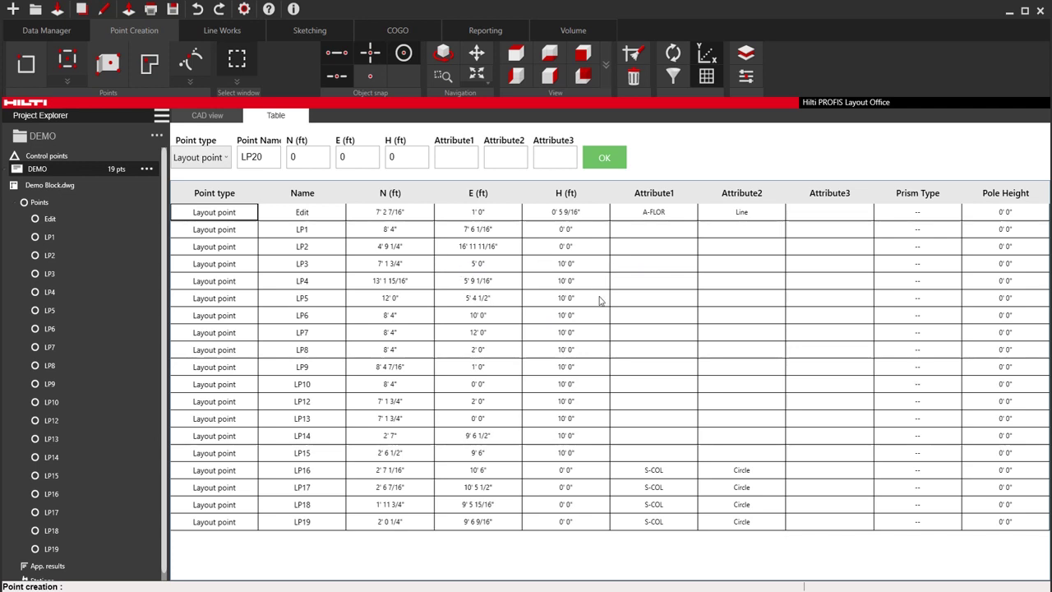
# - Set Attribute1 to Sleeves and Attribute2 to 6" for layout points LP16 through LP19
pyautogui.click(567, 466)
pyautogui.keyDown('shift'); pyautogui.click(584, 521); pyautogui.keyUp('shift')
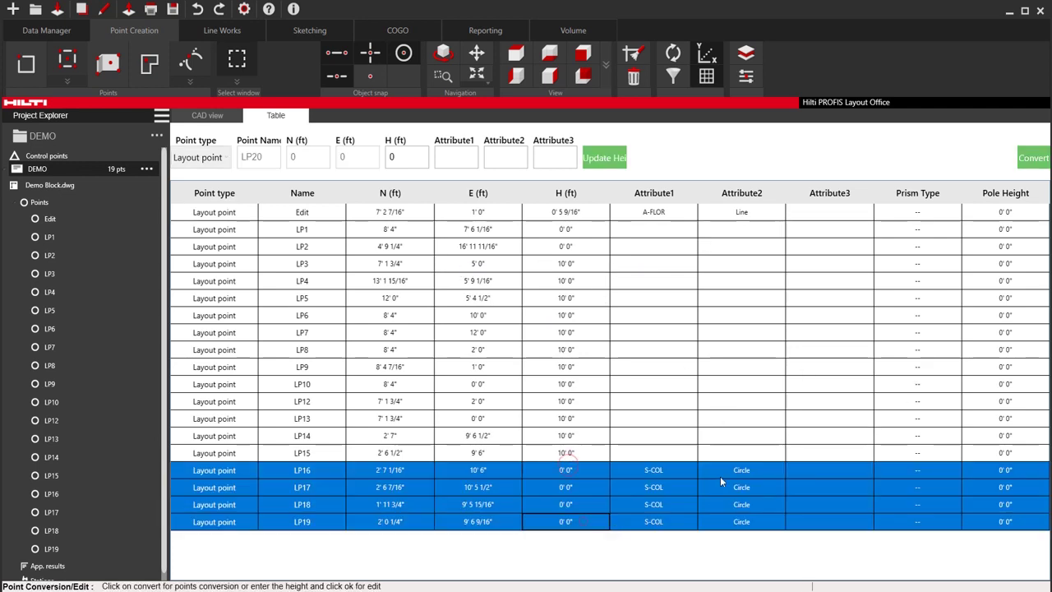
pyautogui.click(467, 164)
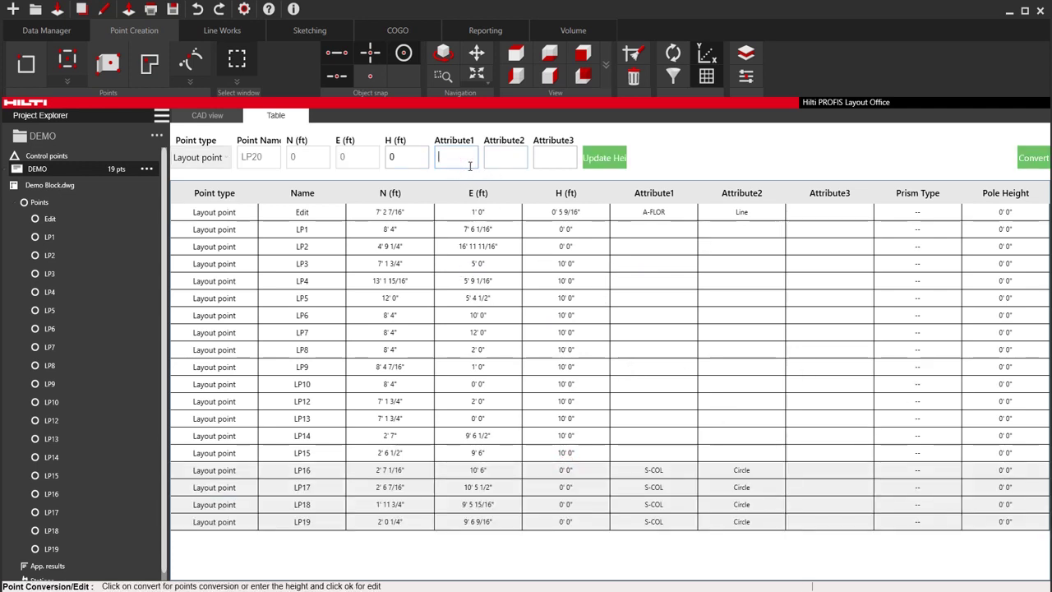
pyautogui.write('Seleves')
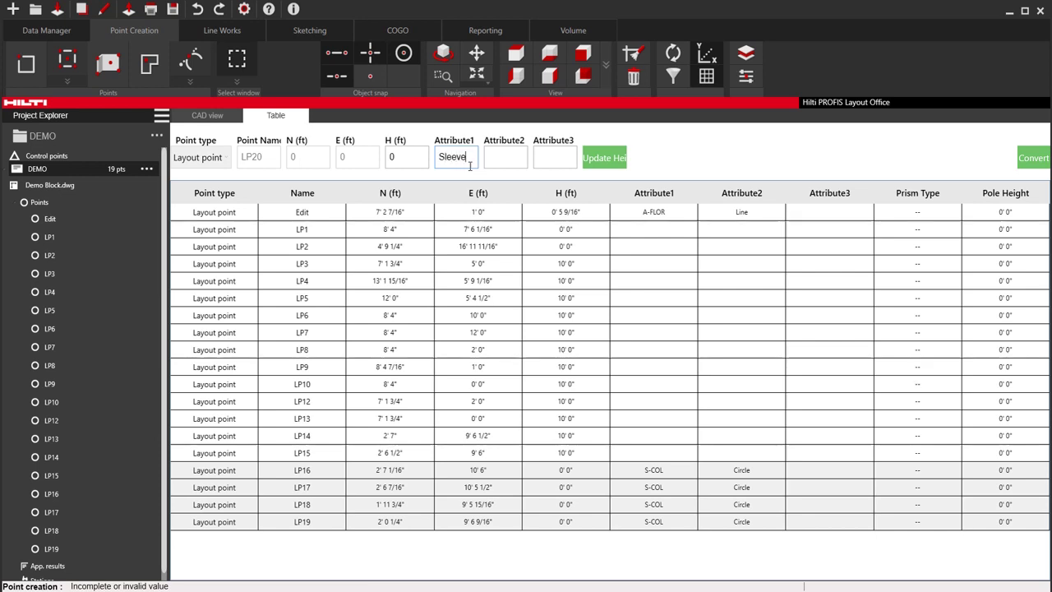
pyautogui.press('Tab')
pyautogui.write('6')
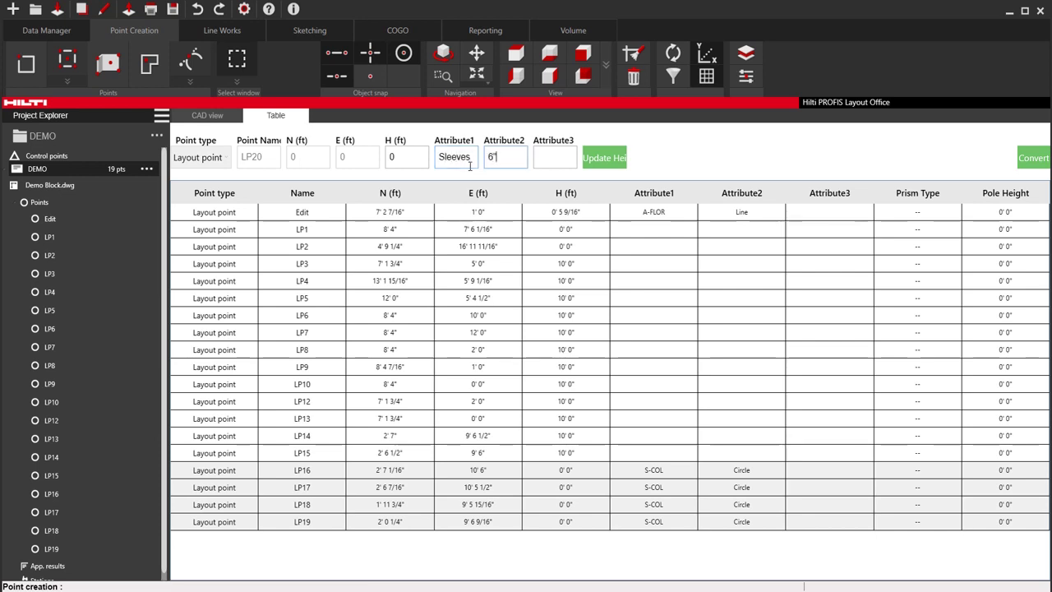
pyautogui.write('"')
pyautogui.click(622, 160)
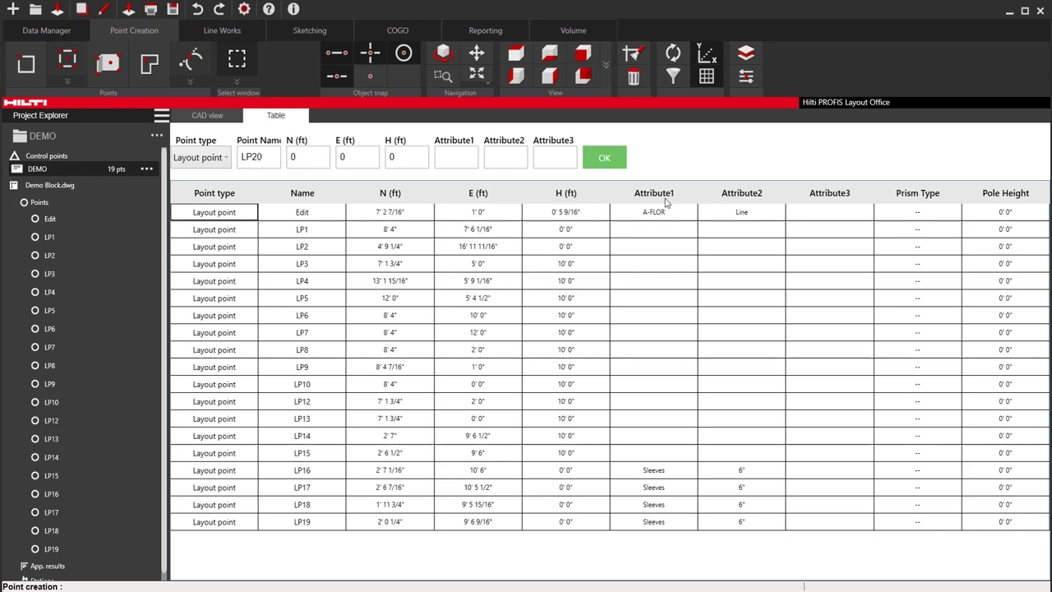
# - Convert the layout point named Edit to a control point, using Overwrite instead of Copy
pyautogui.click(1016, 212)
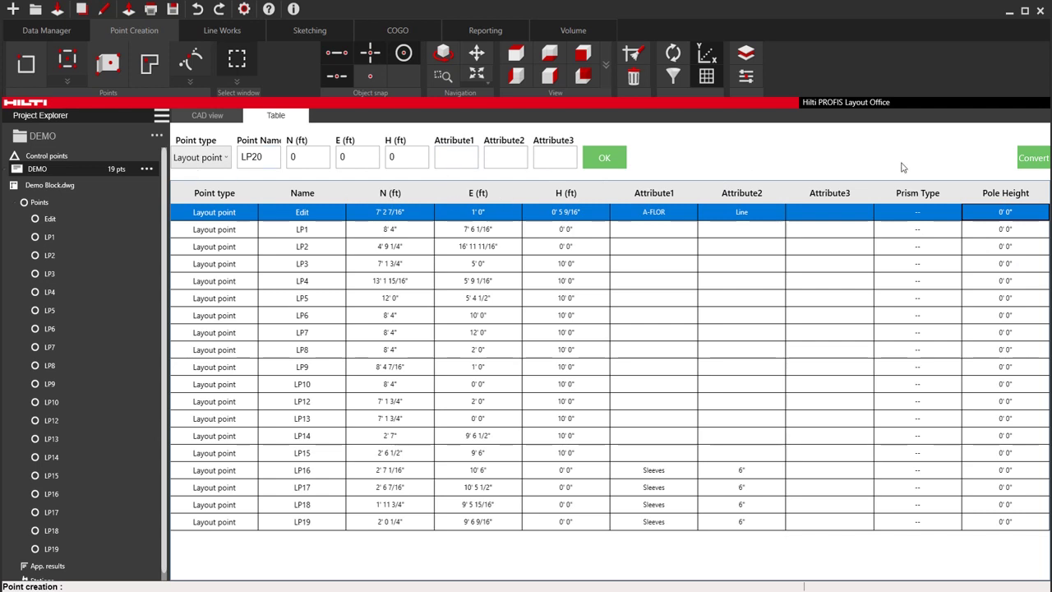
pyautogui.click(1033, 158)
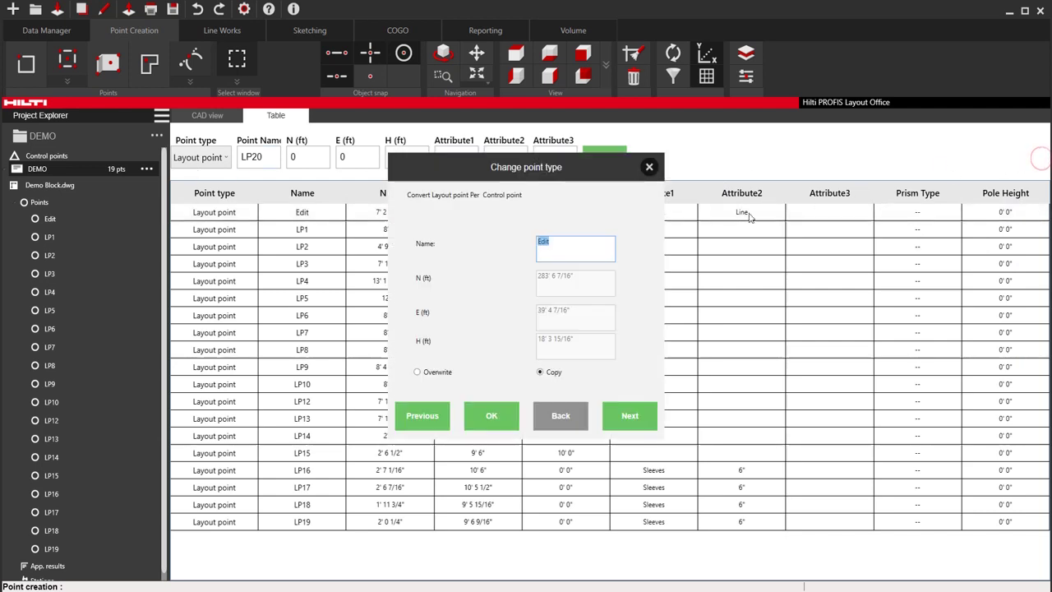
pyautogui.click(442, 373)
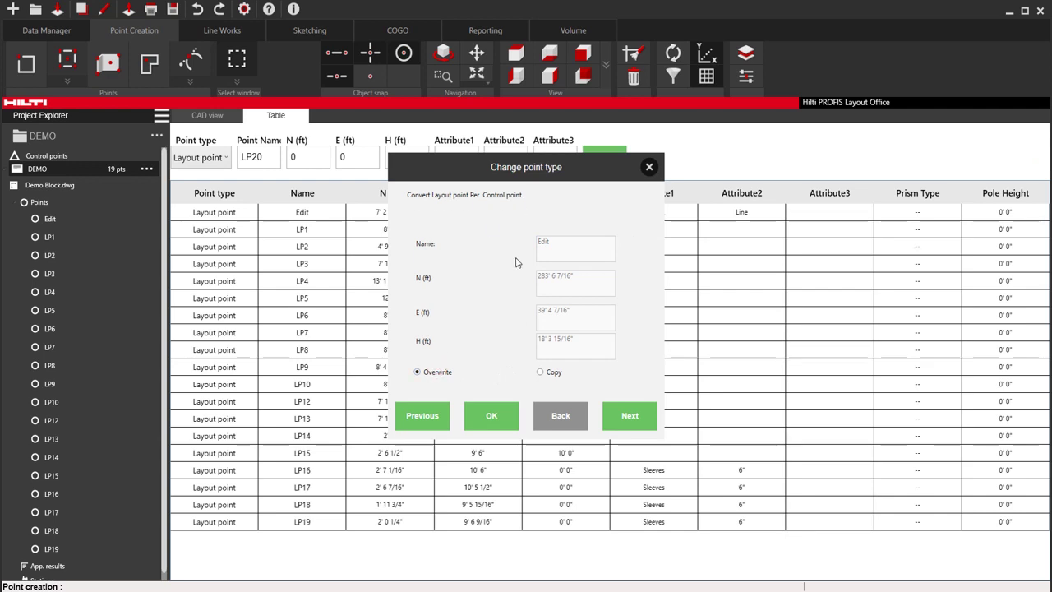
pyautogui.click(625, 416)
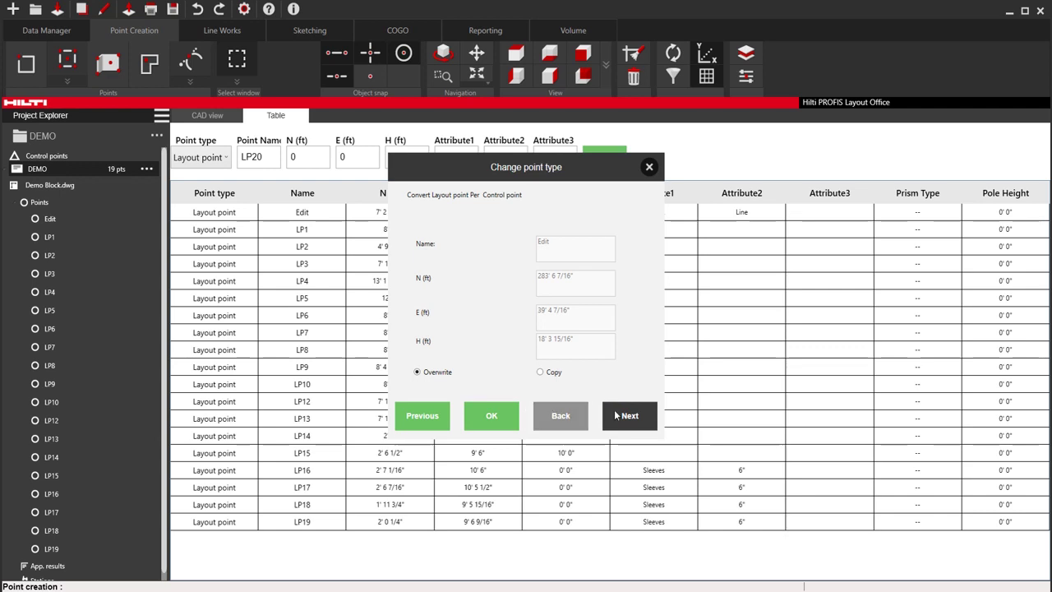
pyautogui.click(498, 415)
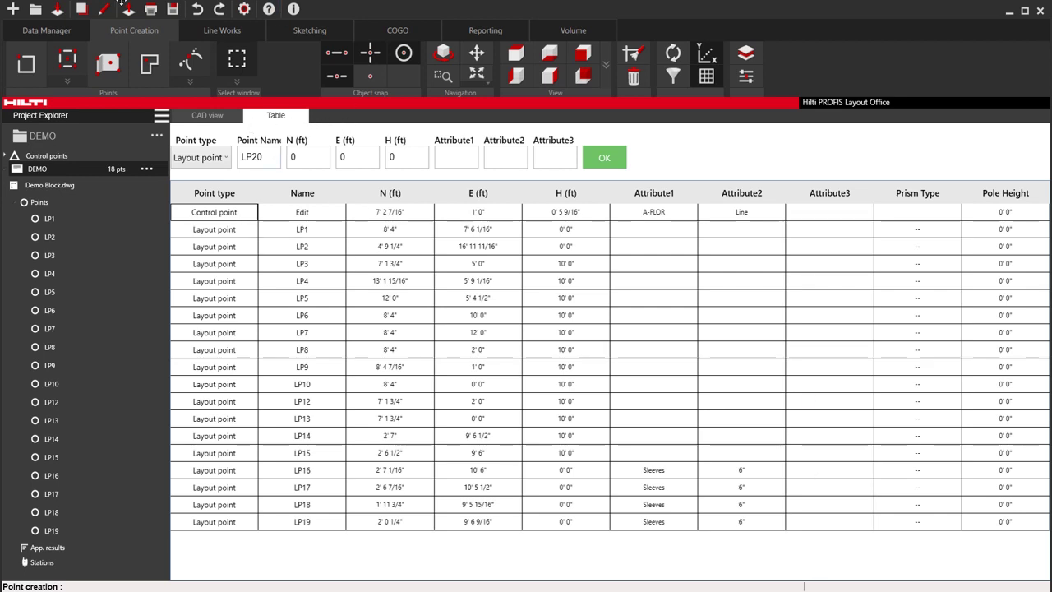
# - Open the point export settings for the DEMO job
pyautogui.click(127, 9)
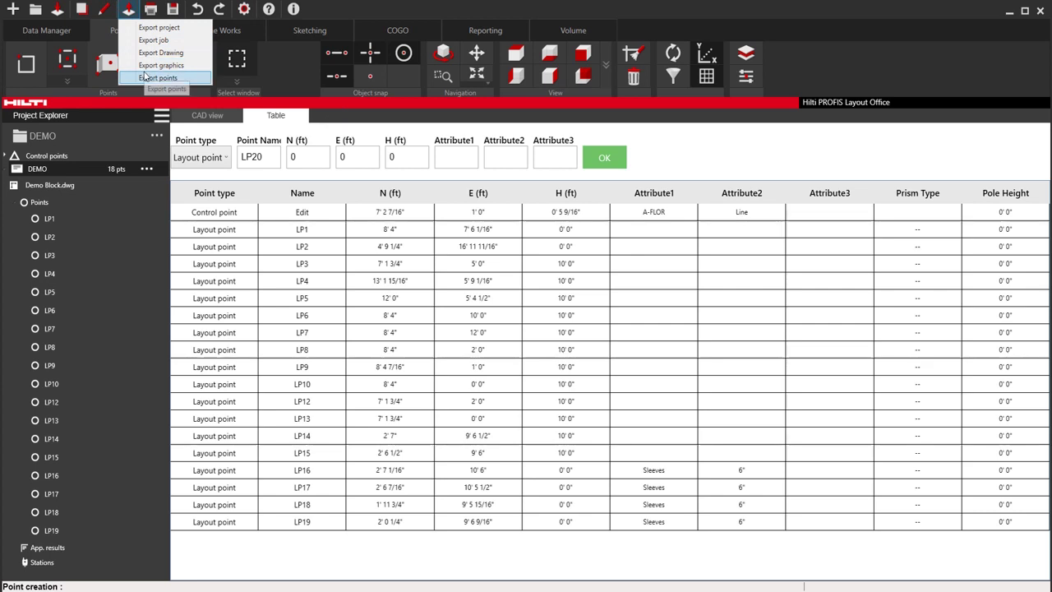
pyautogui.click(379, 5)
pyautogui.click(46, 30)
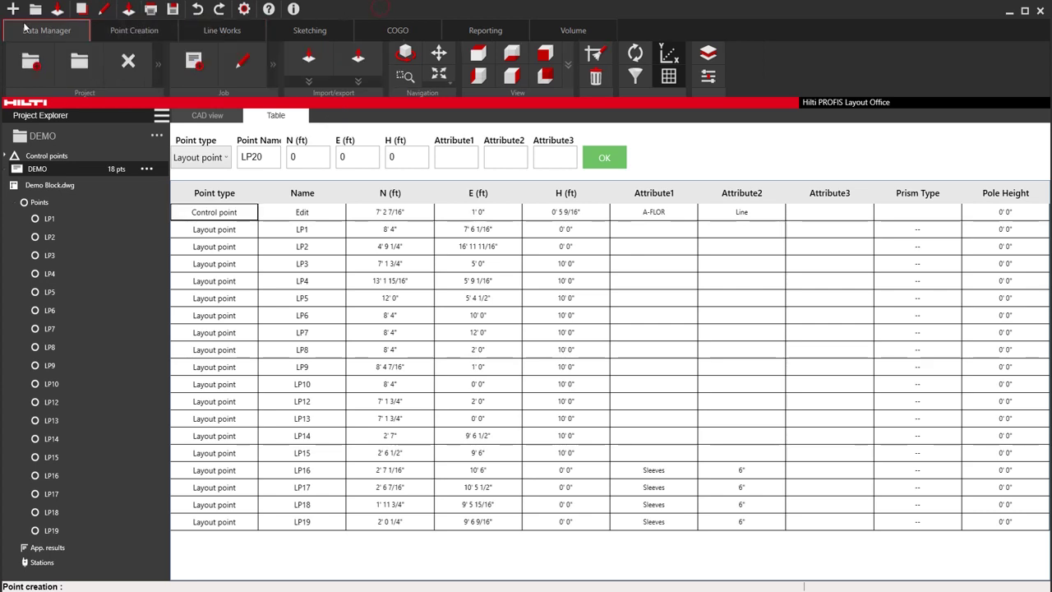
pyautogui.click(364, 80)
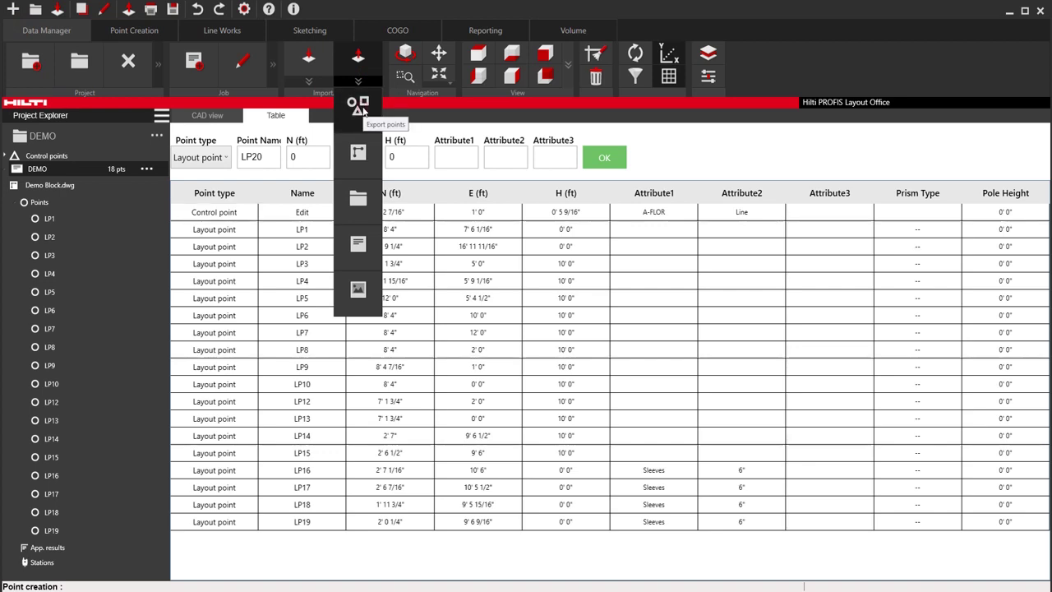
pyautogui.click(364, 113)
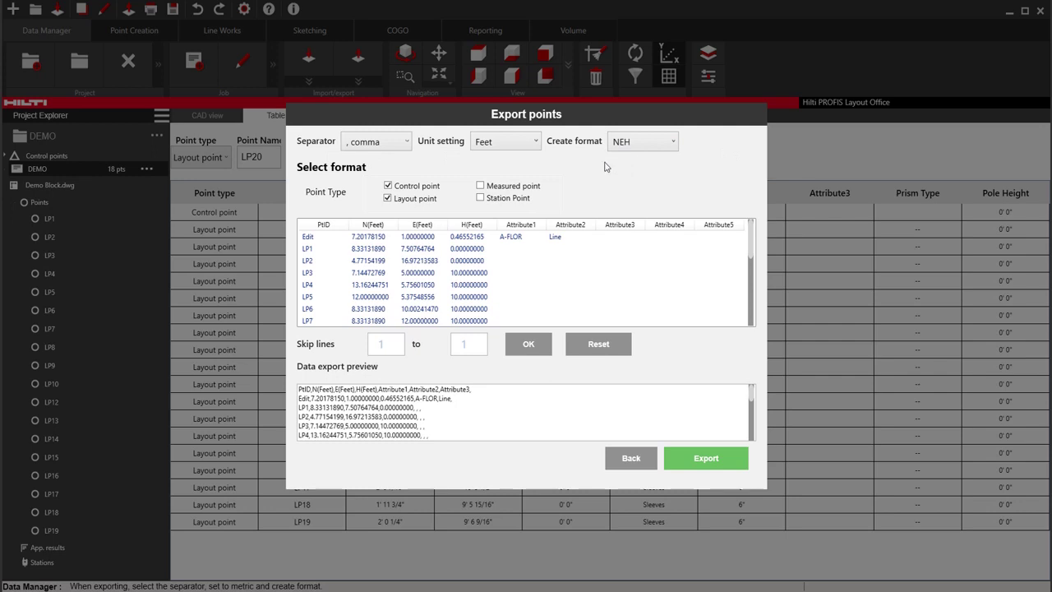
# - Review the separator choices, keeping comma, and select Feet as the export unit
pyautogui.click(409, 142)
pyautogui.click(409, 142)
pyautogui.click(408, 142)
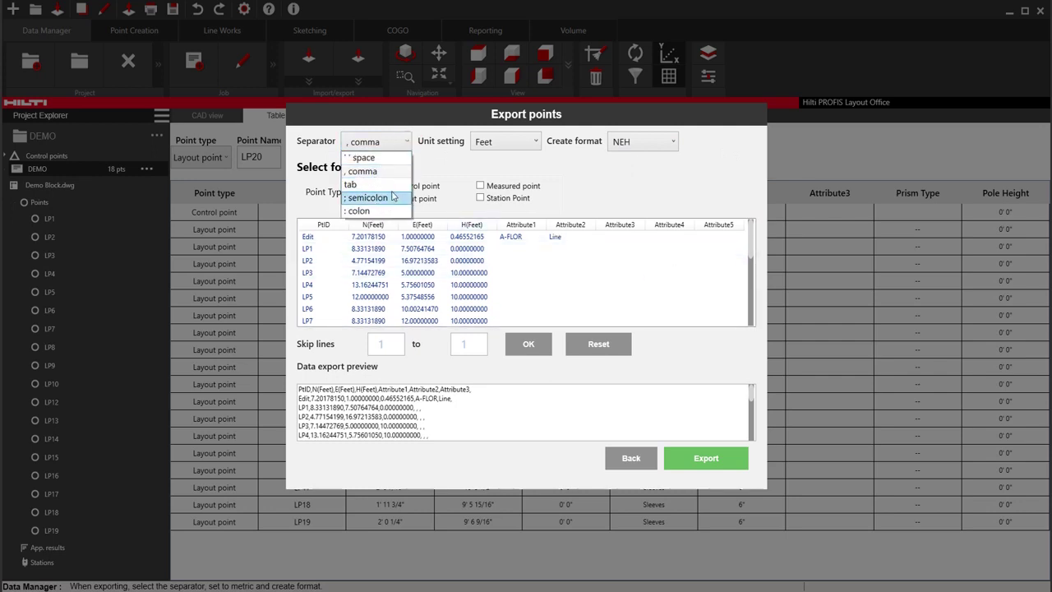
pyautogui.click(436, 171)
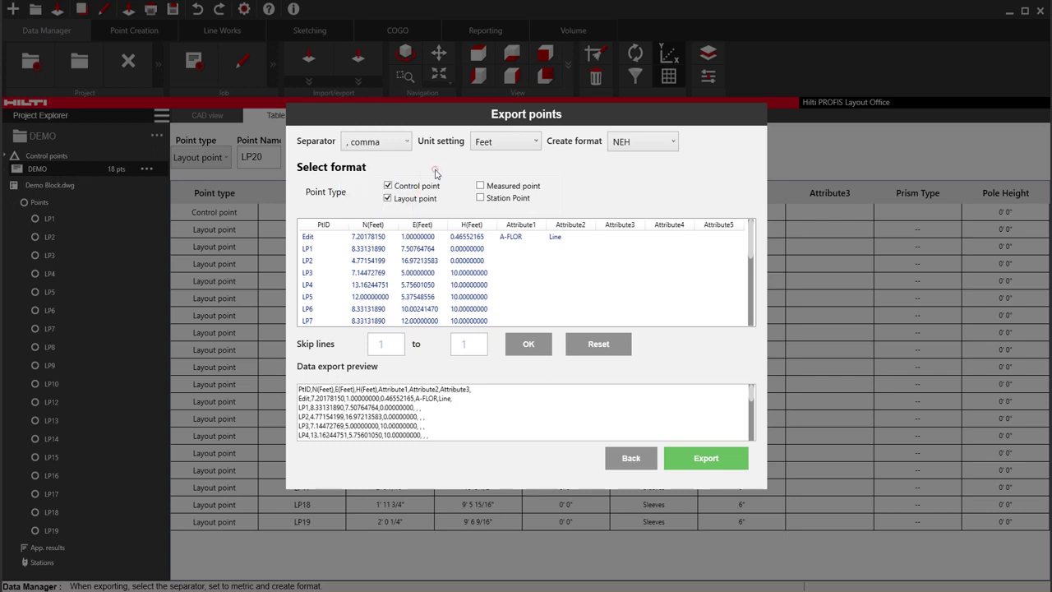
pyautogui.click(505, 143)
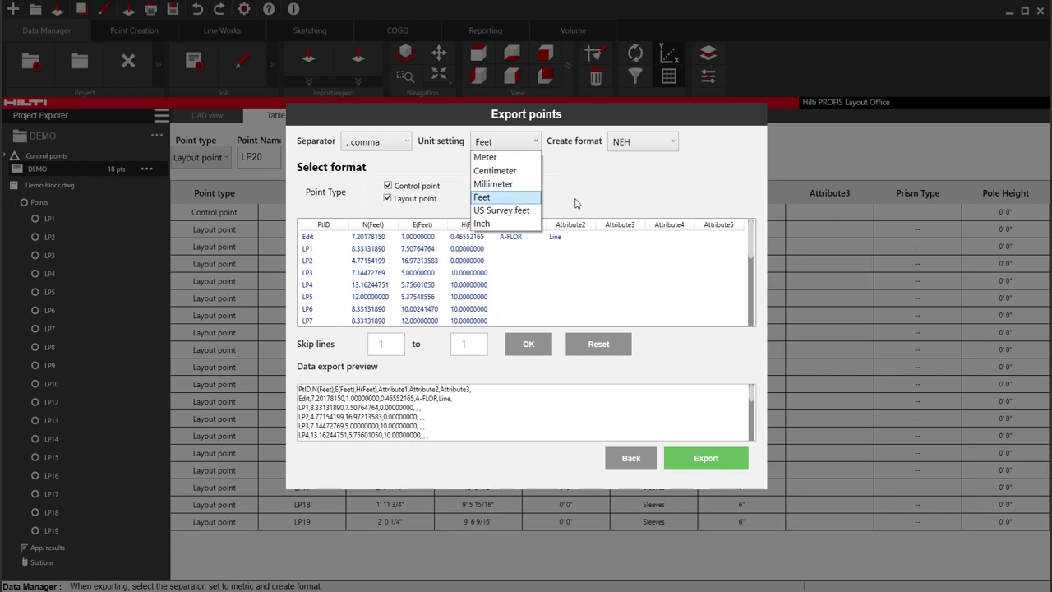
pyautogui.click(497, 198)
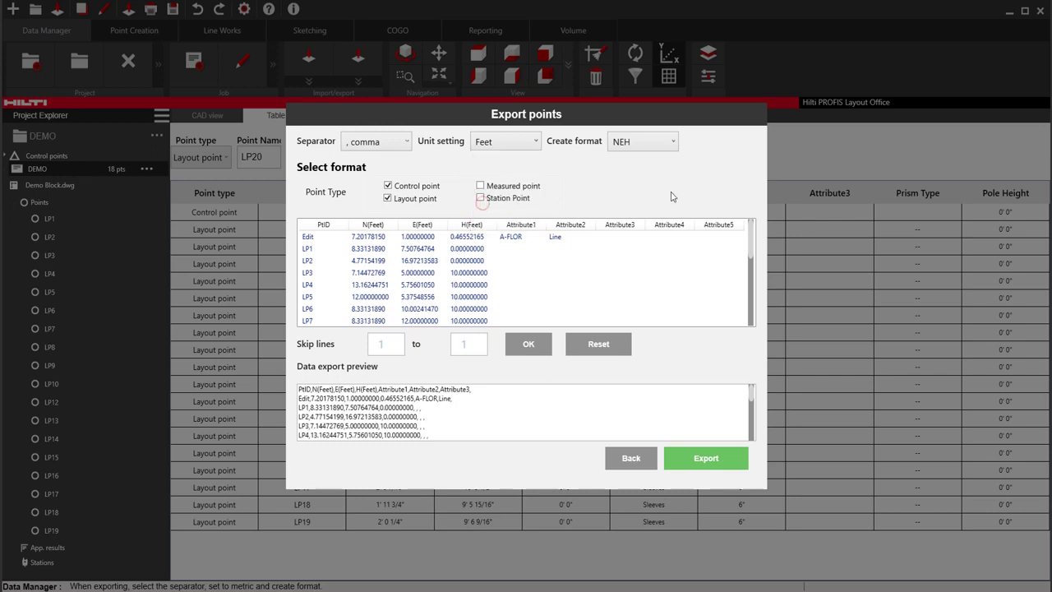
# - Try the ENH coordinate format and return to NEH, and switch the layout points off and on again in the export
pyautogui.click(672, 143)
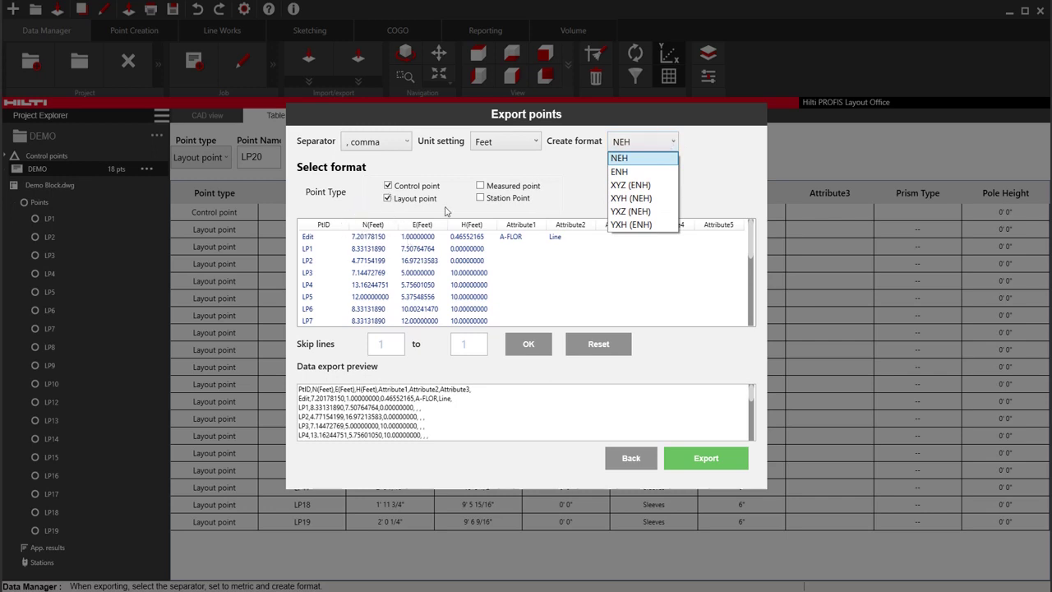
pyautogui.click(629, 171)
pyautogui.click(625, 138)
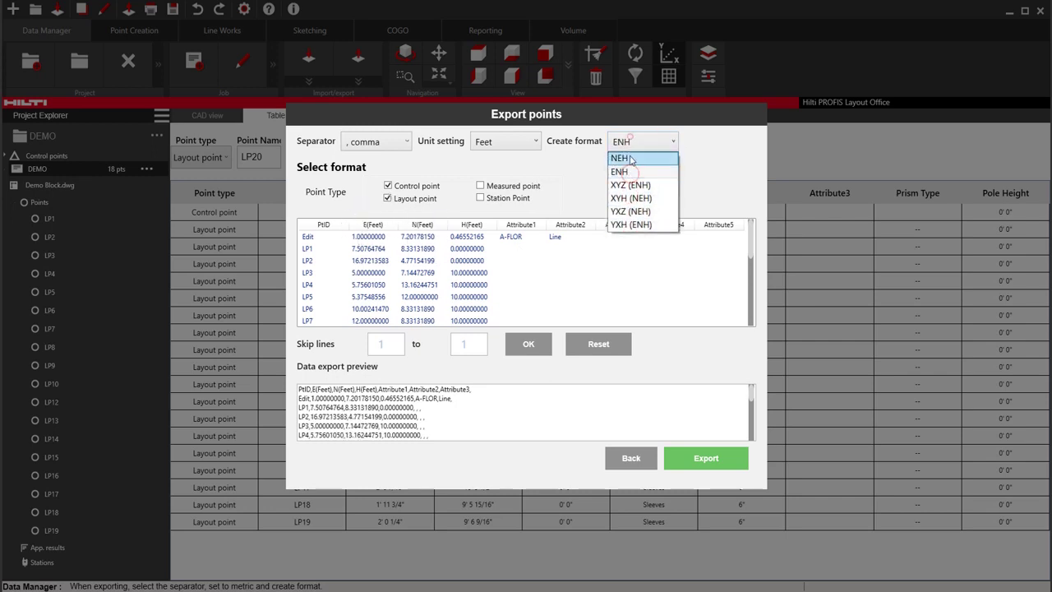
pyautogui.click(624, 158)
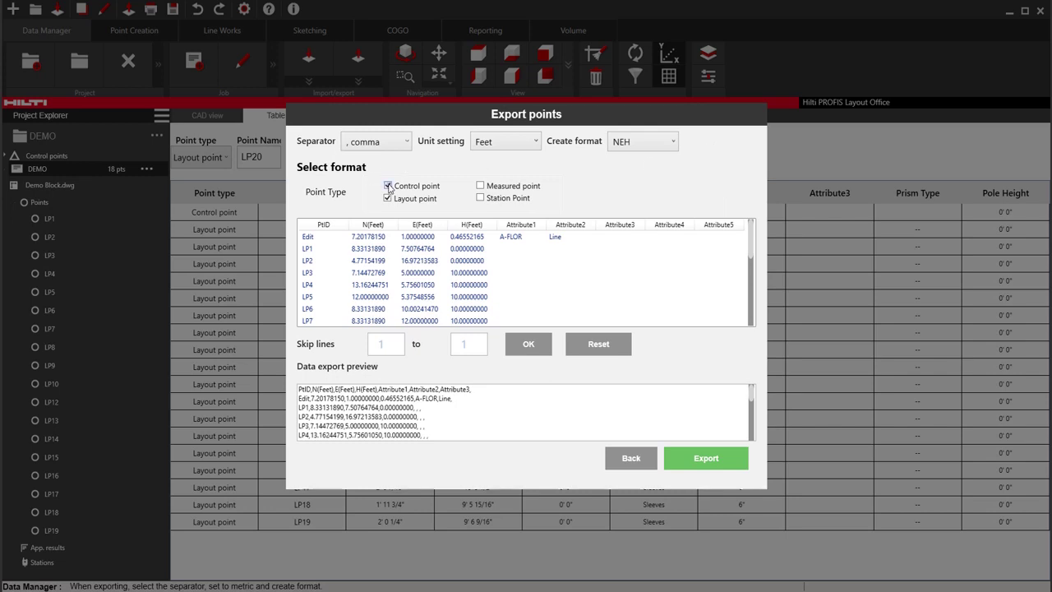
pyautogui.click(387, 198)
pyautogui.click(387, 198)
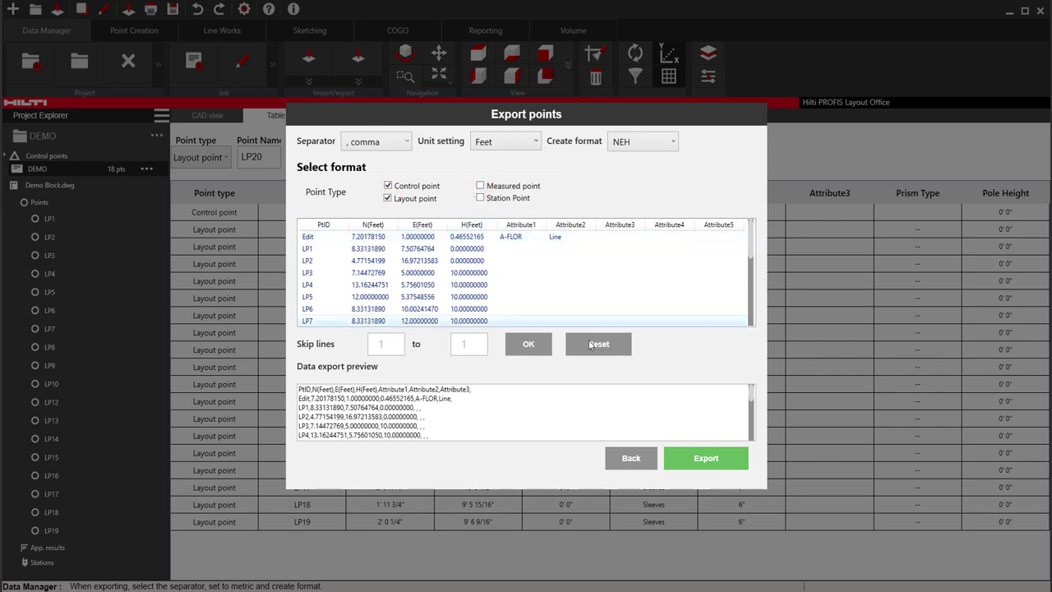
# - Export the points as a CSV file named "Demo pts" to the RED 8GB (D:) drive
pyautogui.click(723, 463)
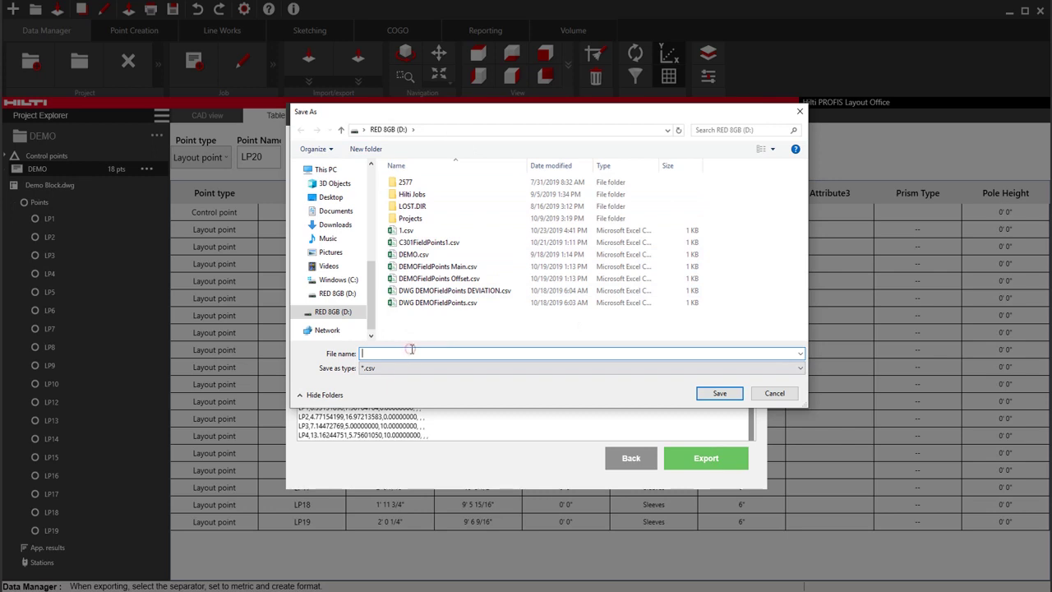
pyautogui.write('Demo ')
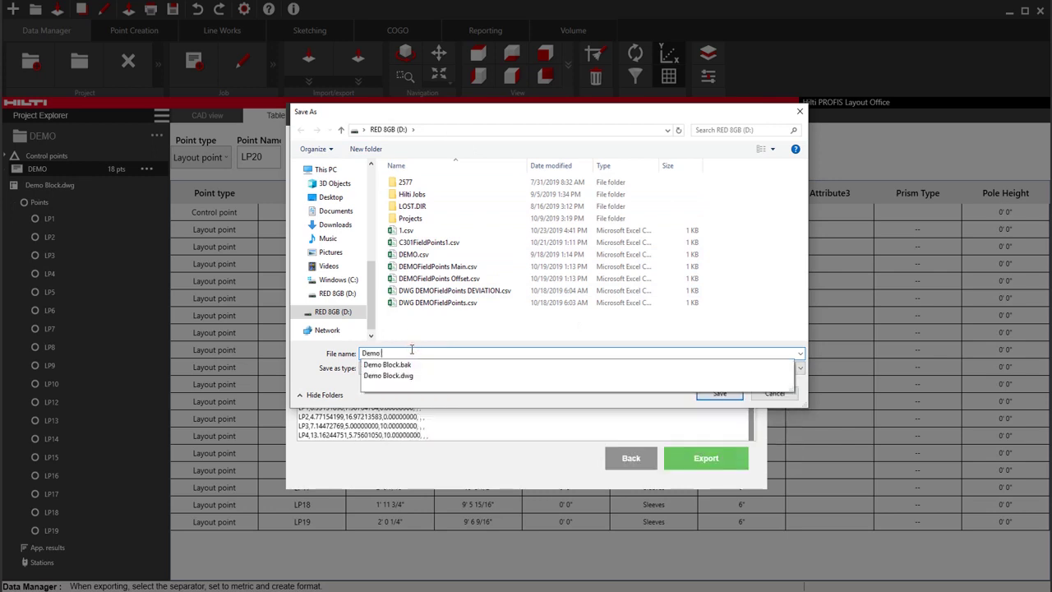
pyautogui.write('pts')
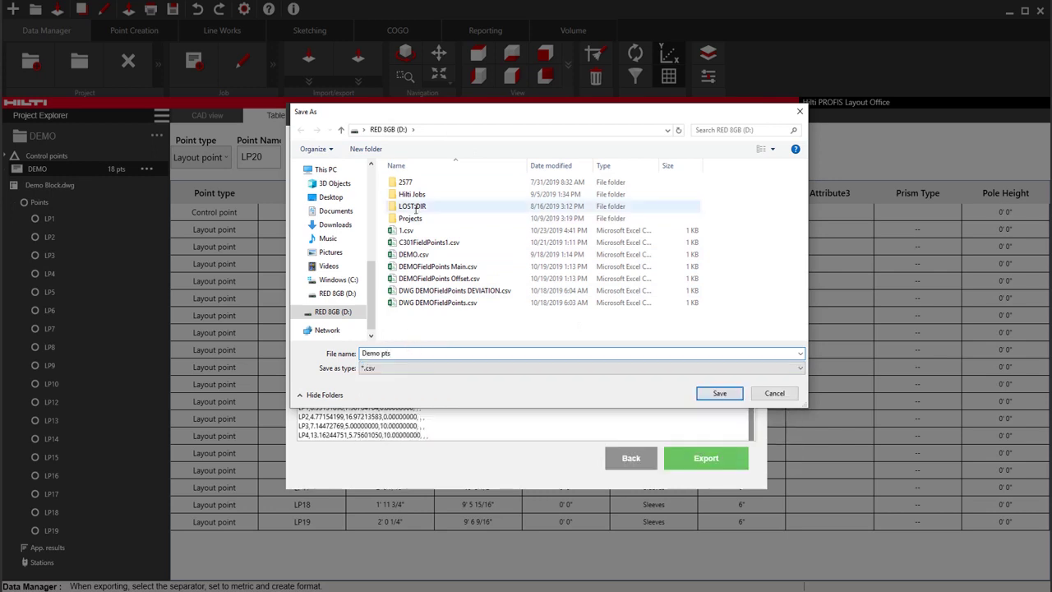
pyautogui.click(707, 393)
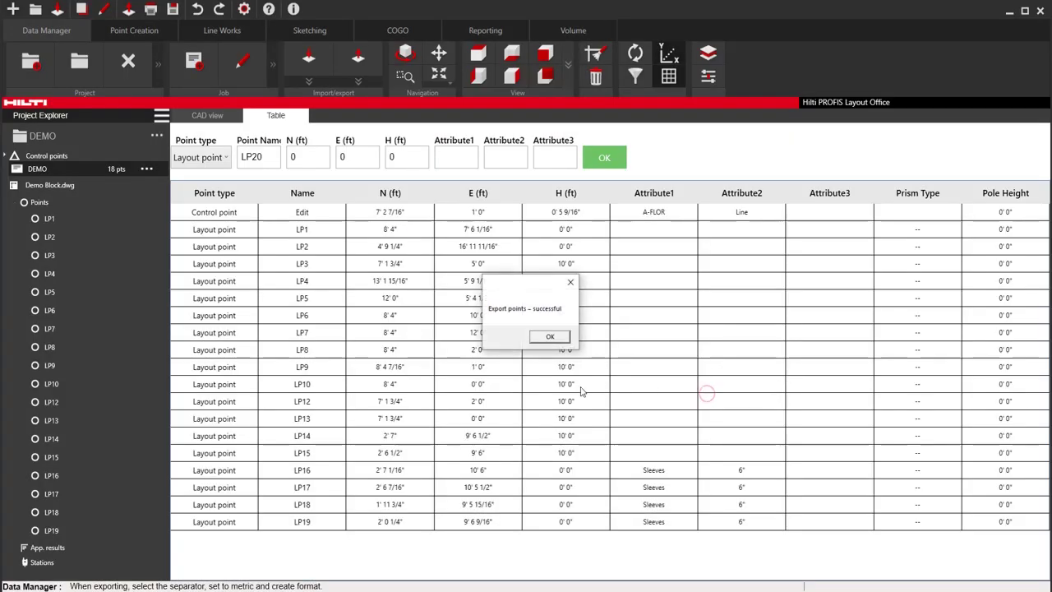
pyautogui.click(543, 338)
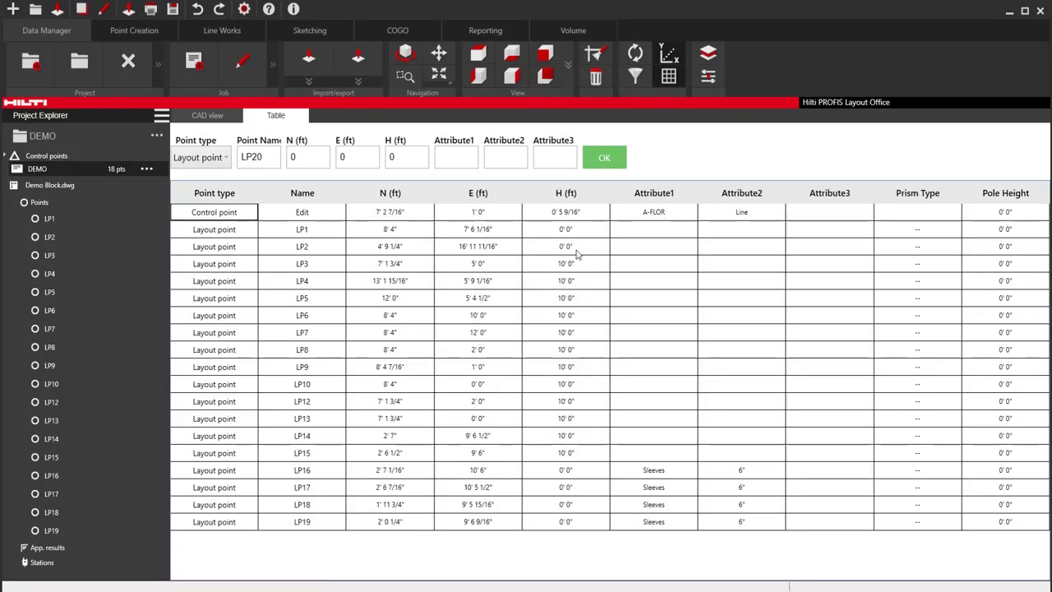